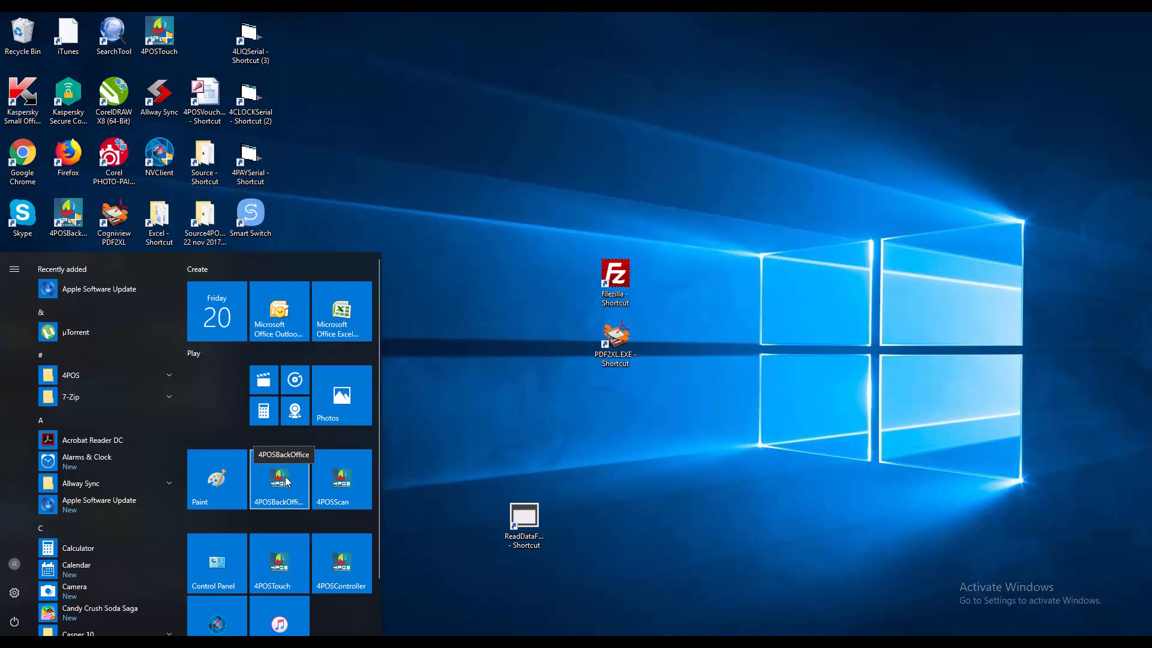
# - Launch 4POS Back Office and log in with the user ID 4pos and the account password
pyautogui.click(459, 417)
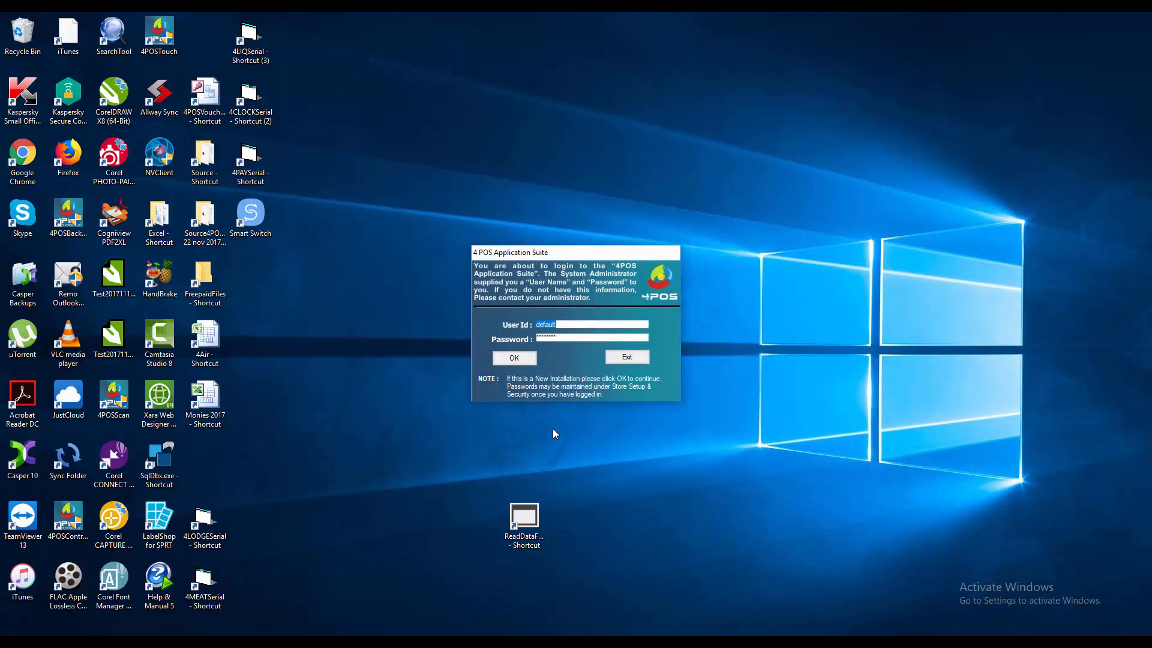
pyautogui.write('4pos')
pyautogui.press('Tab')
pyautogui.write('****')
pyautogui.press('Return')
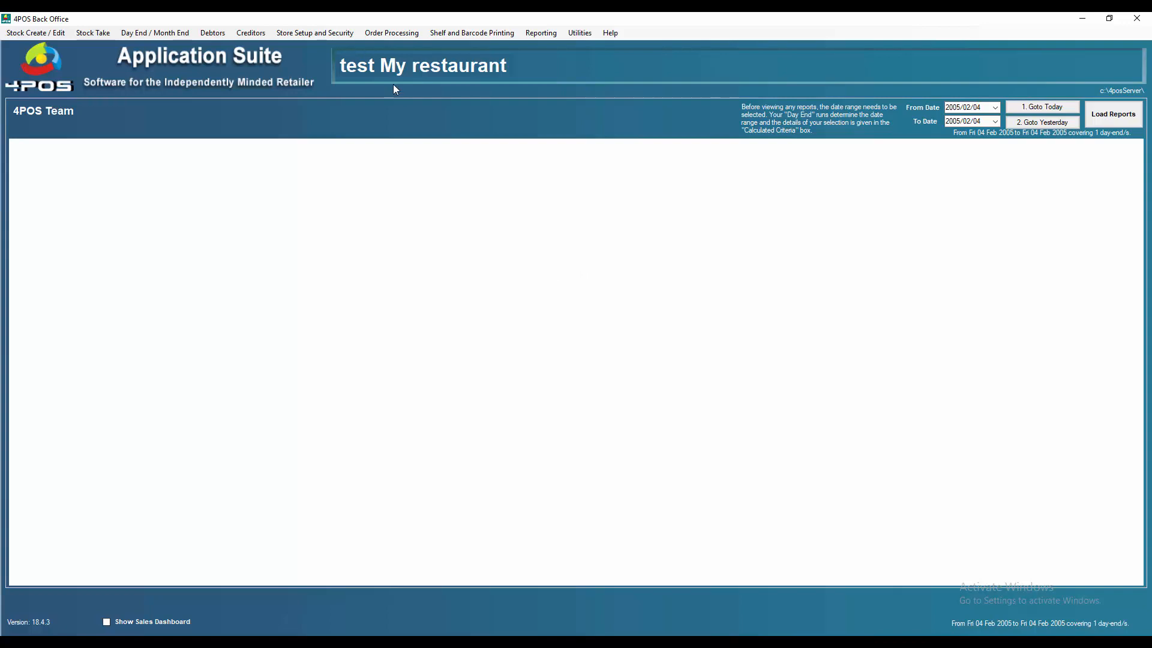
# - Set the automatic backup path in the store details to the 4POSSupport folder on drive C, then close the store details
pyautogui.click(307, 33)
pyautogui.click(317, 46)
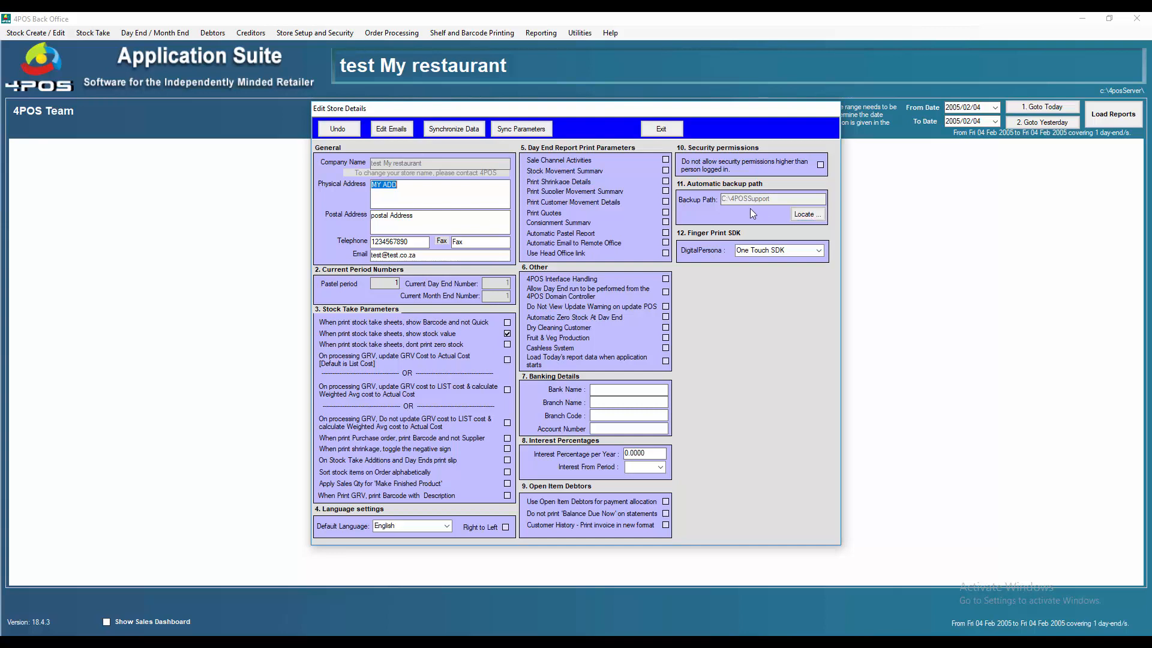
pyautogui.click(812, 216)
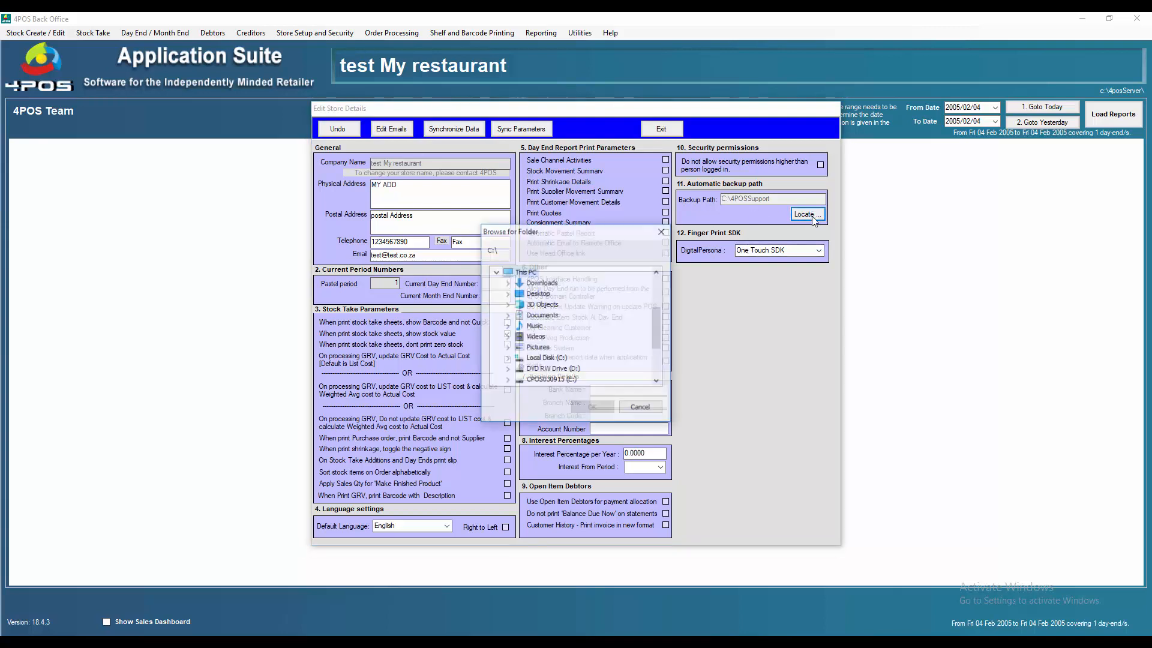
pyautogui.click(509, 358)
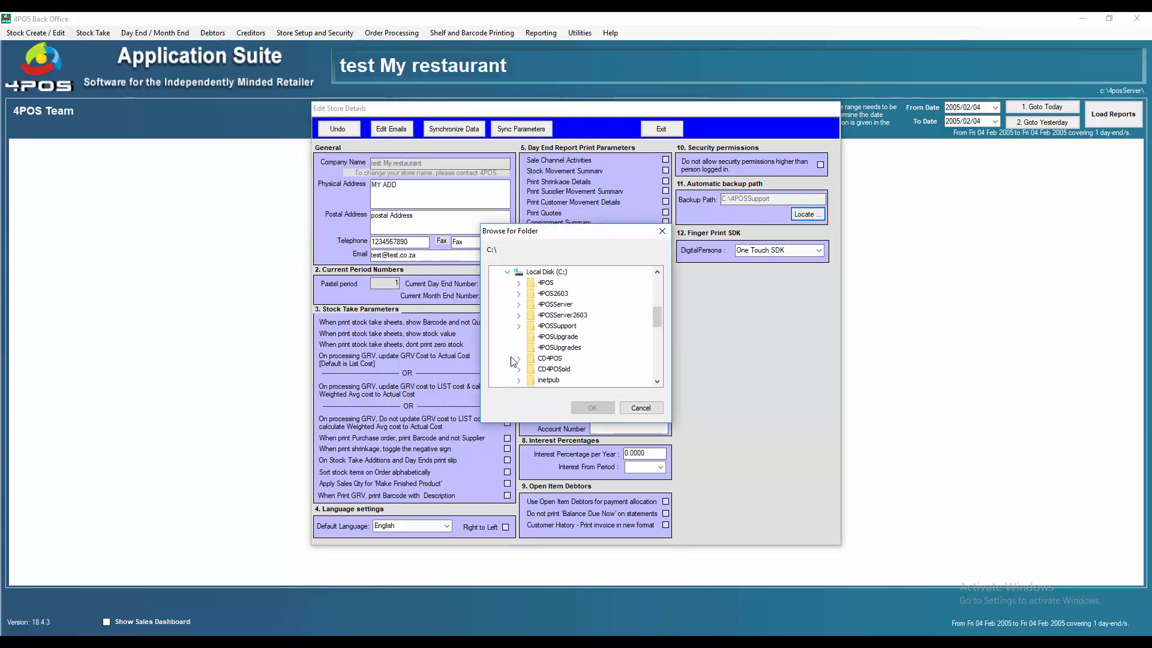
pyautogui.click(555, 327)
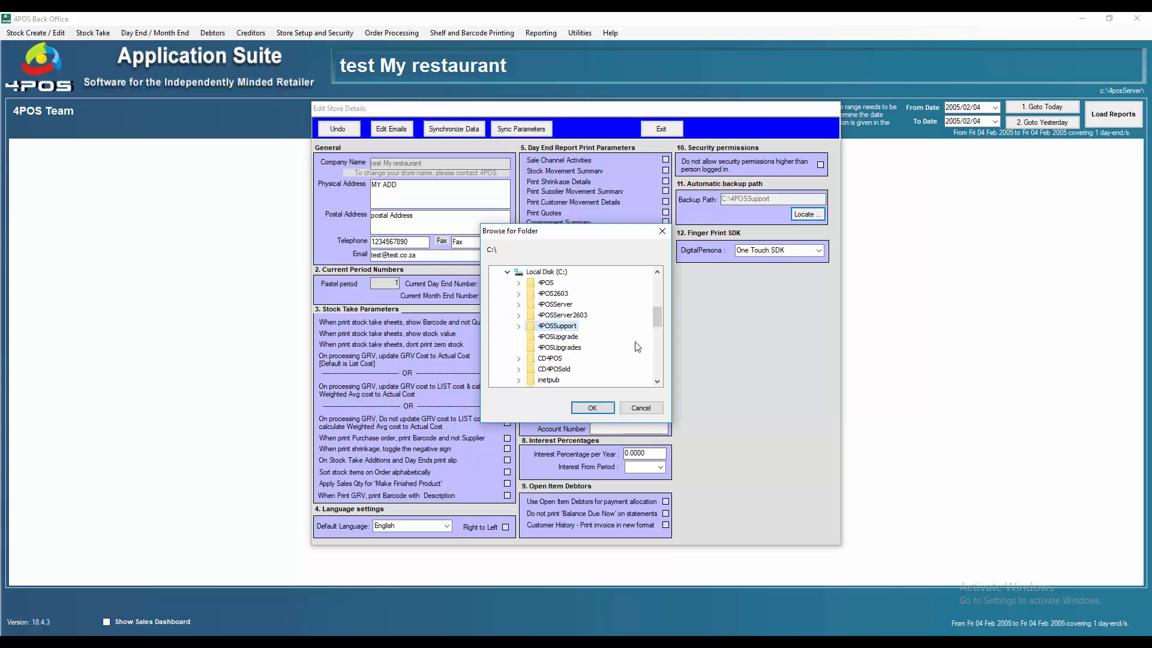
pyautogui.click(601, 408)
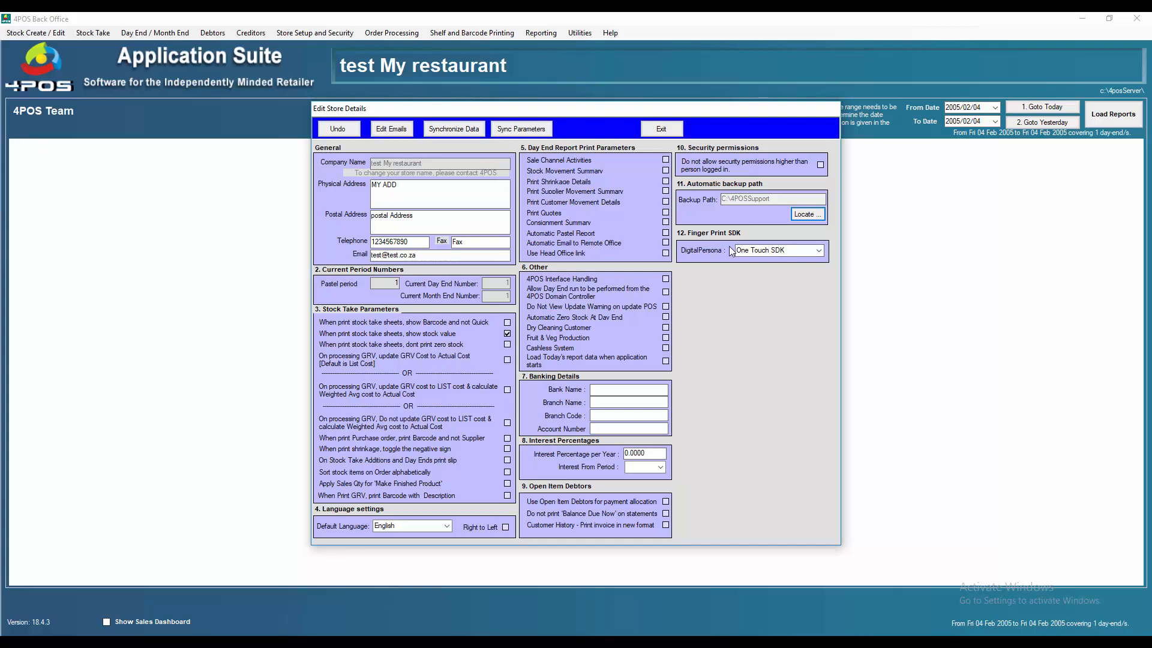
pyautogui.click(663, 129)
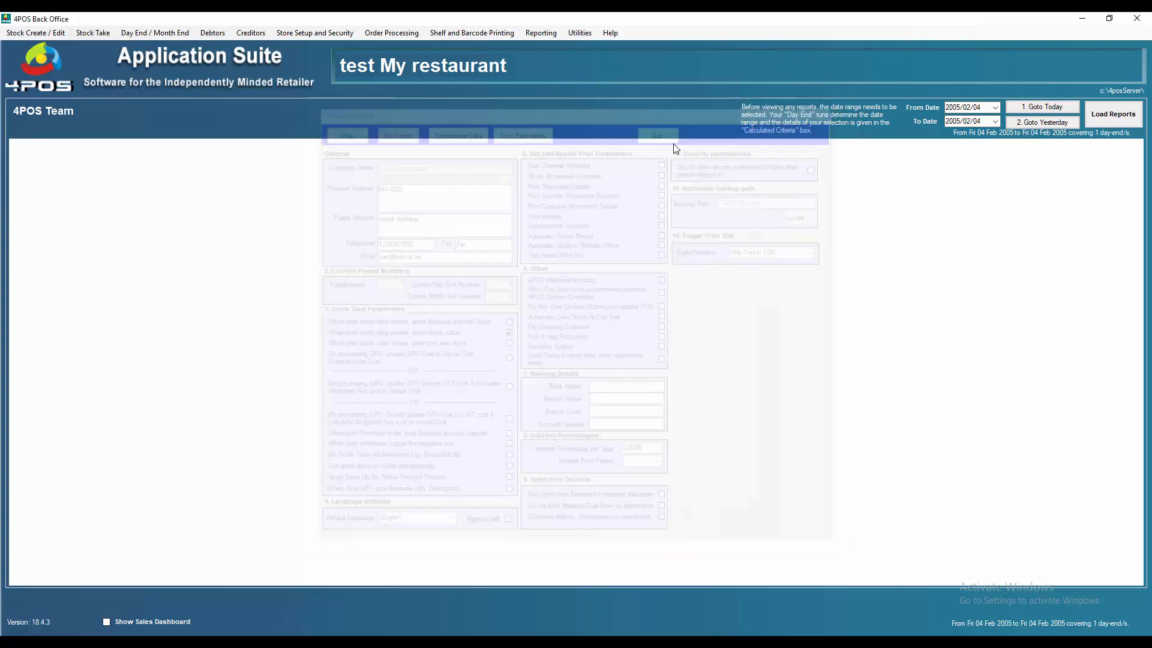
# - Exit 4POS Back Office and perform the backup offered on closing
pyautogui.click(1137, 18)
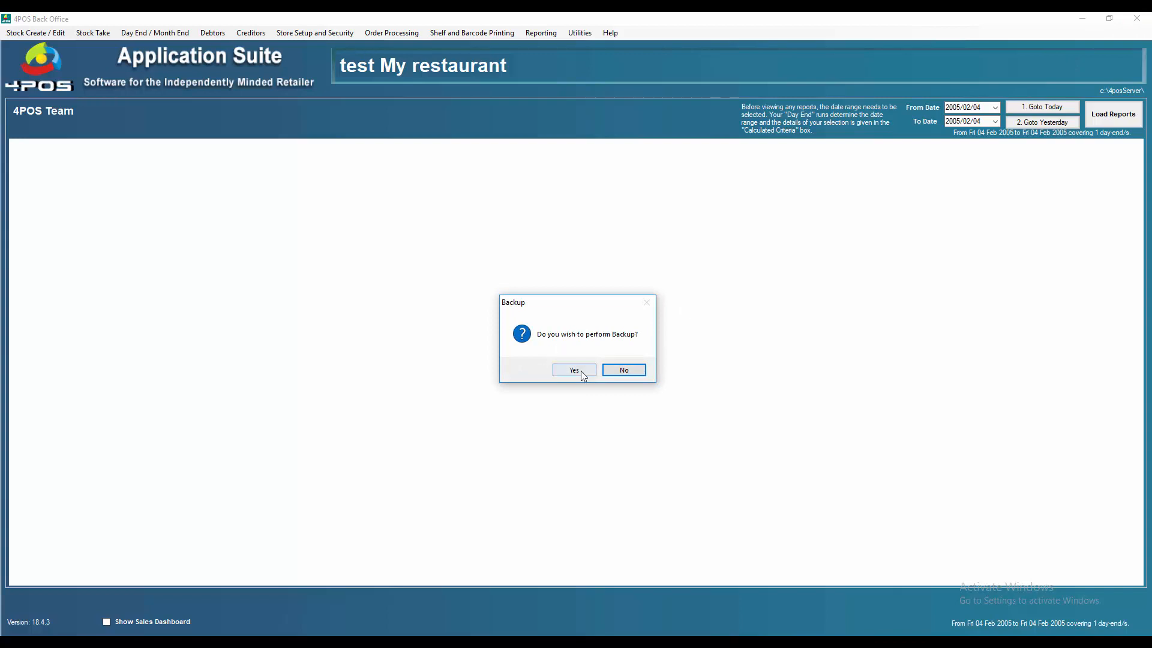
pyautogui.click(576, 370)
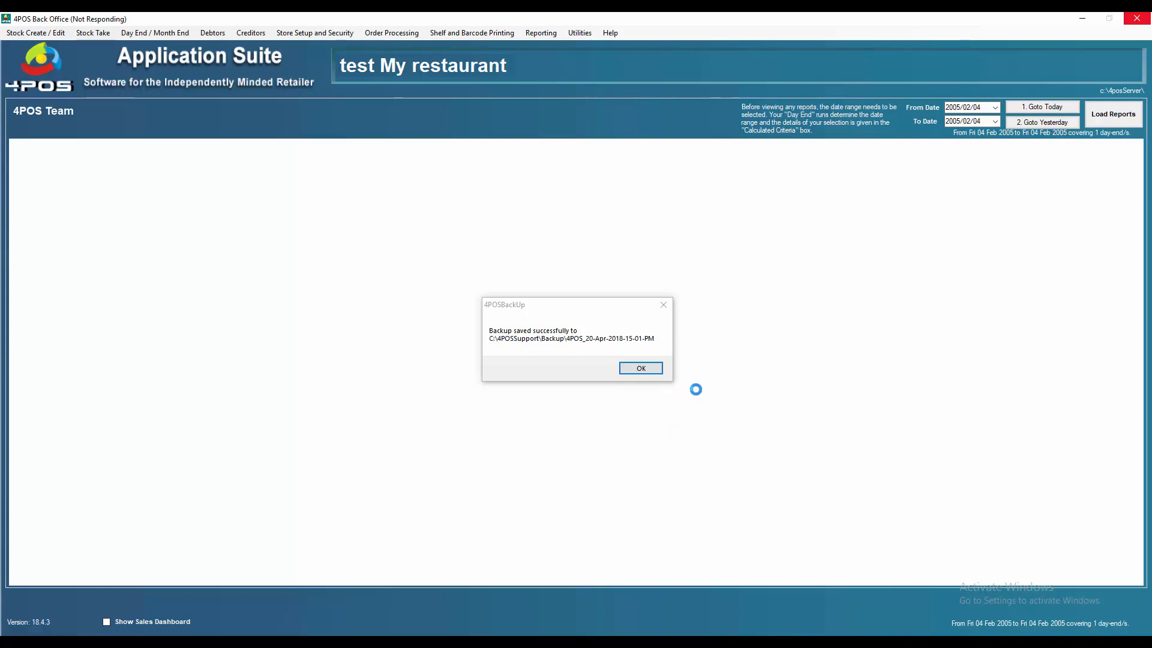
pyautogui.click(652, 372)
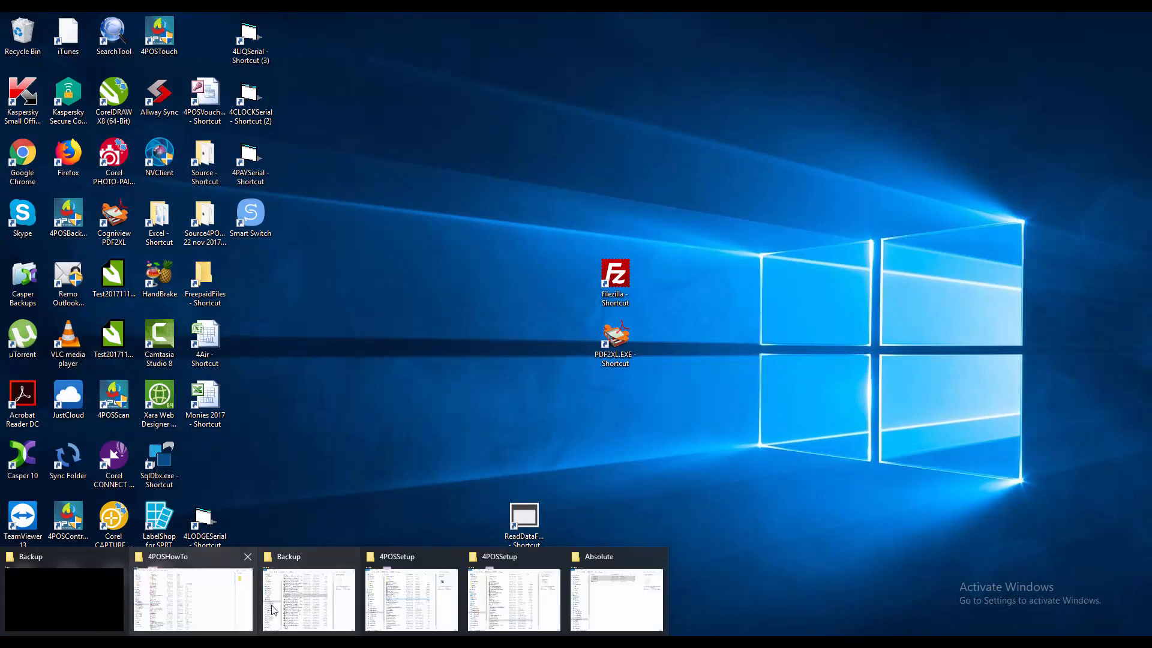
# - Switch to File Explorer and open the folder C:\4POSSupport\Backup
pyautogui.moveTo(430, 584)
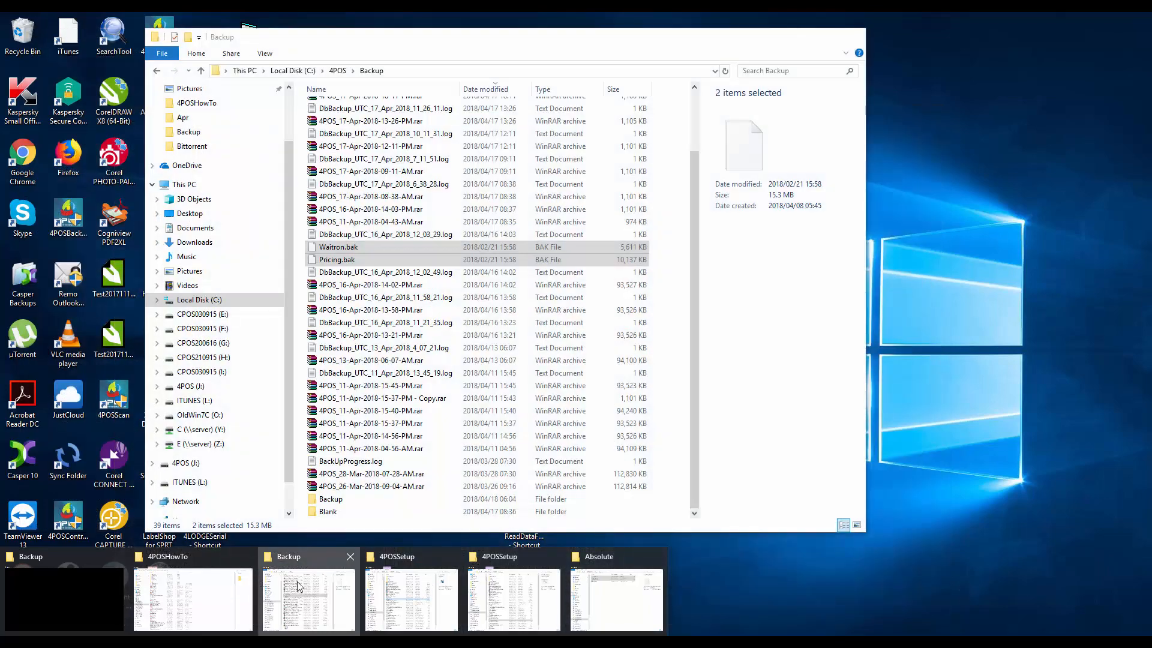
pyautogui.click(309, 597)
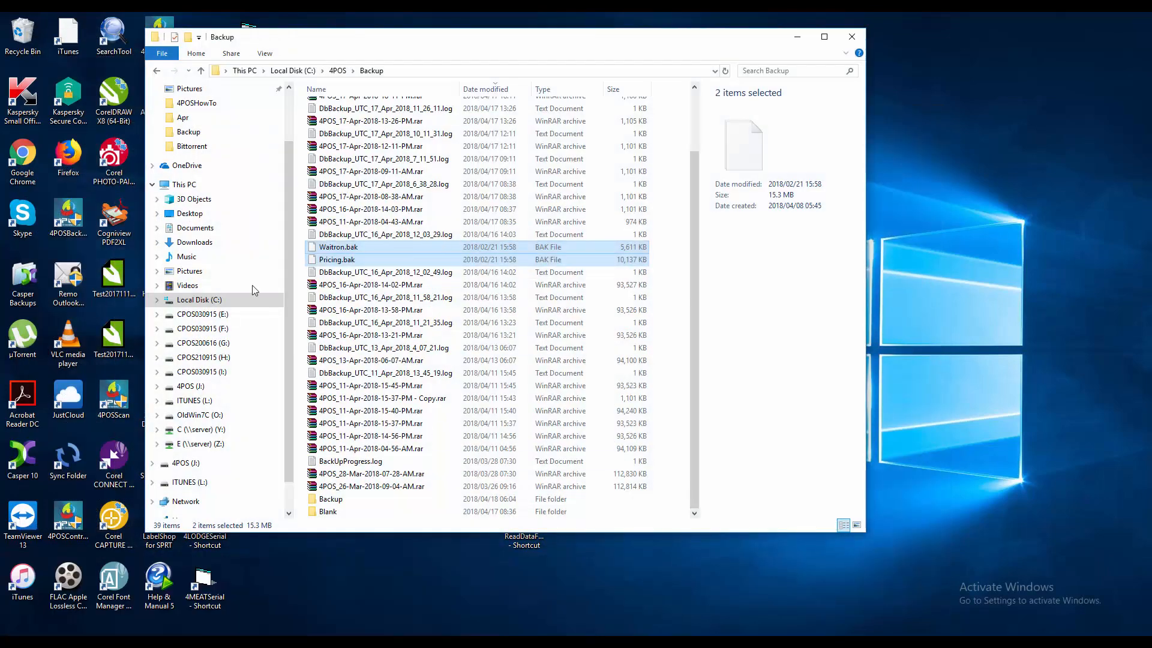
pyautogui.click(204, 300)
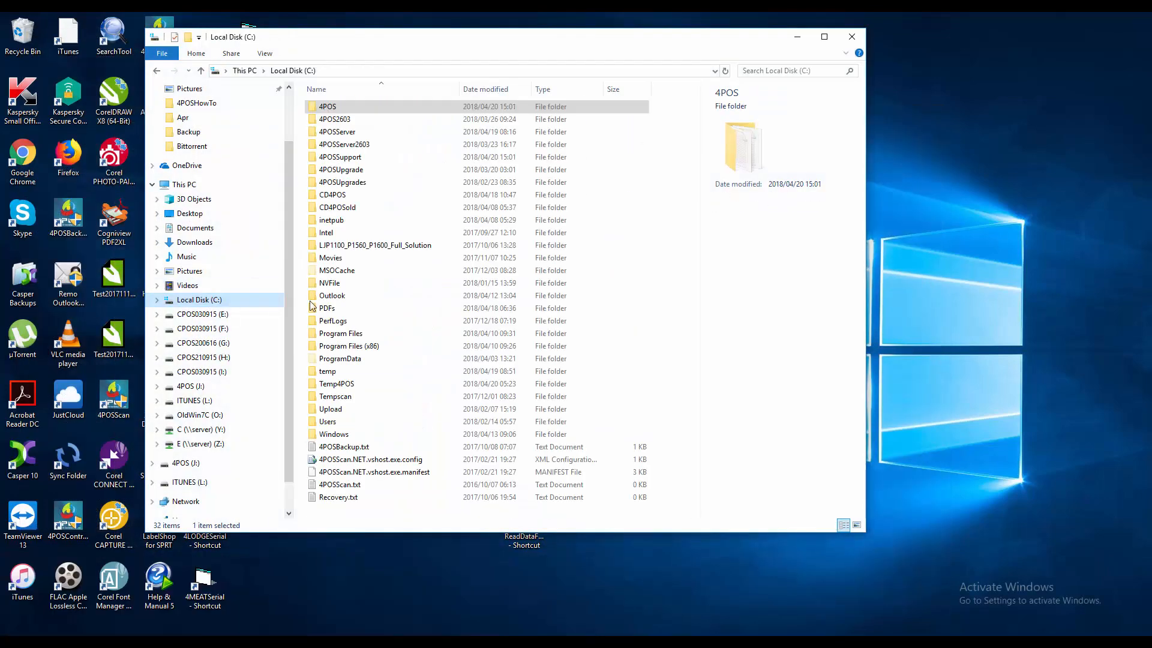
pyautogui.doubleClick(340, 158)
pyautogui.doubleClick(331, 132)
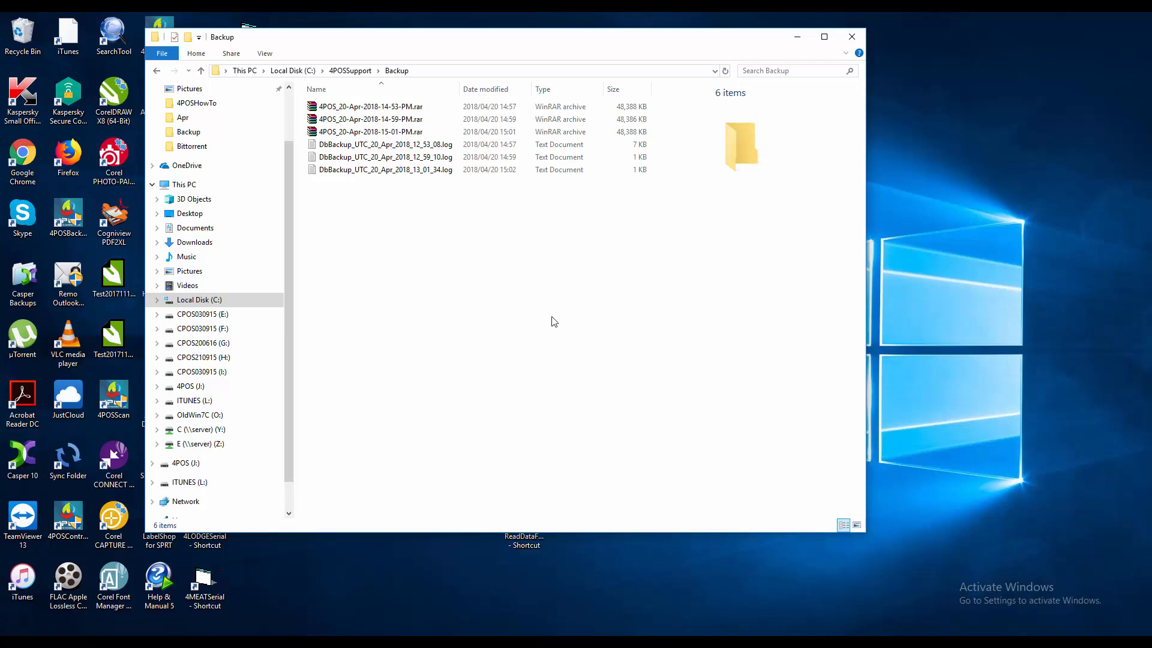
# - Open the archive 4POS_20-Apr-2018-14-53-PM.rar in WinRAR, examine its monthly, Pricing and Waitron backup files, and close it
pyautogui.click(420, 110)
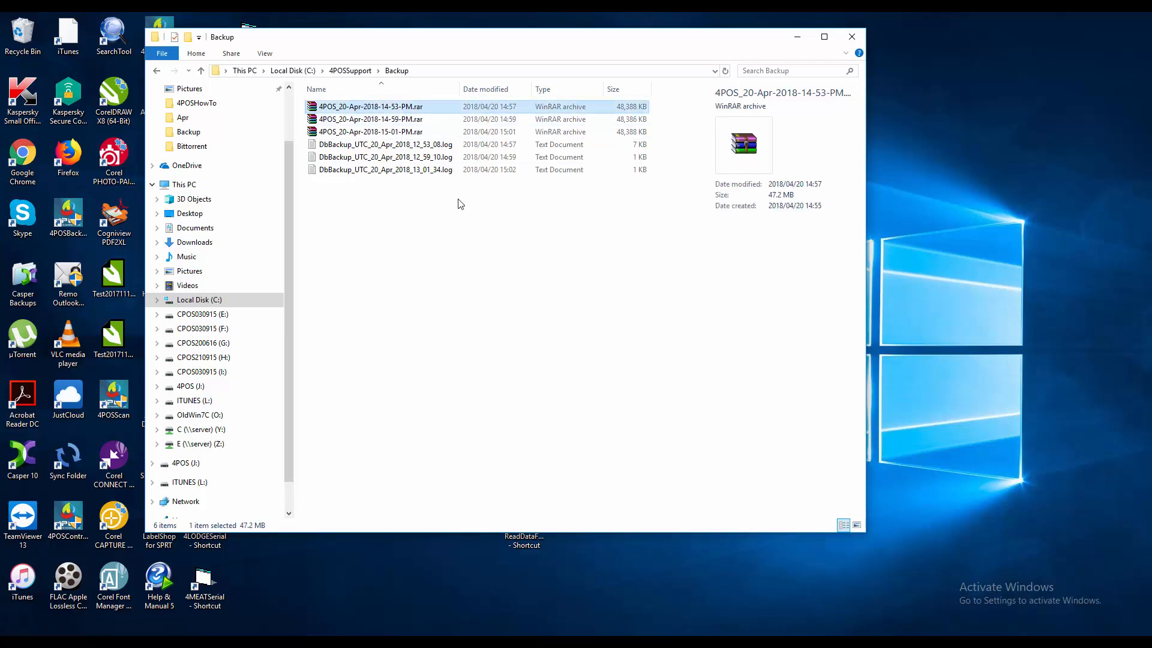
pyautogui.doubleClick(407, 112)
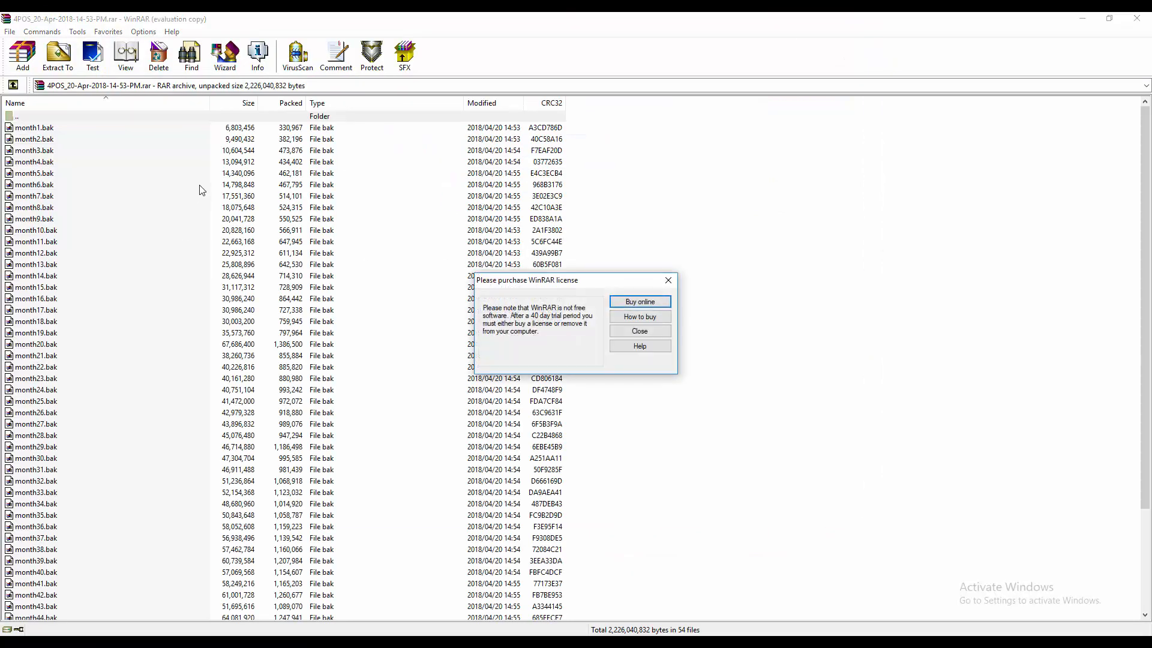
pyautogui.click(649, 330)
pyautogui.scroll(-4, 316, 336)
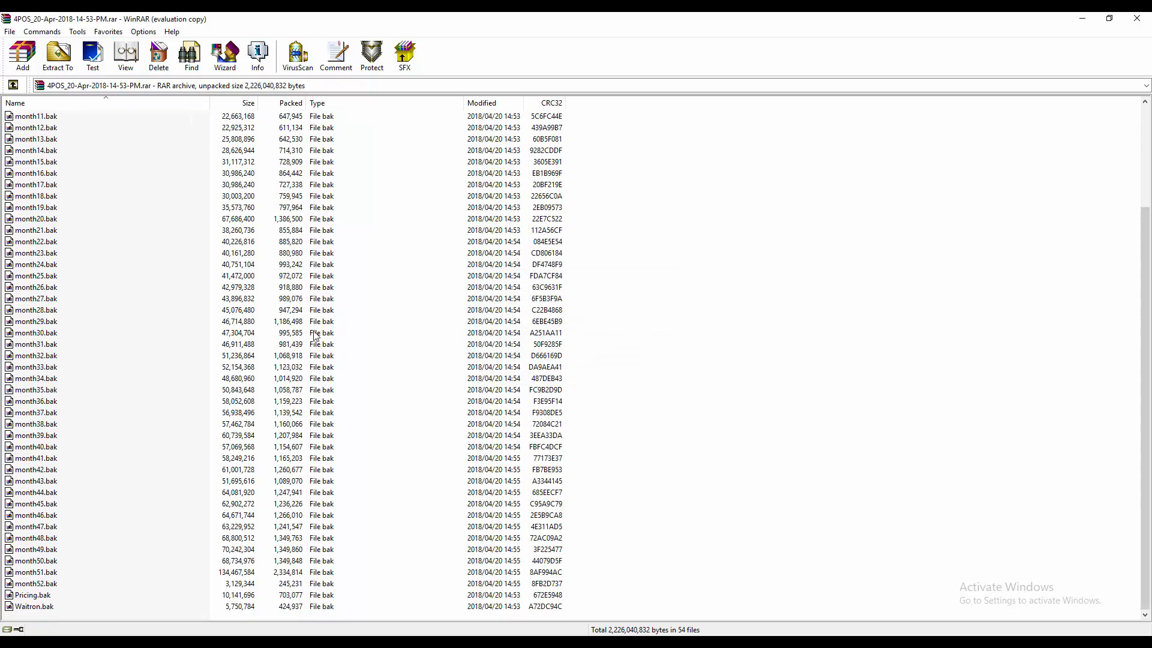
pyautogui.scroll(4, 315, 343)
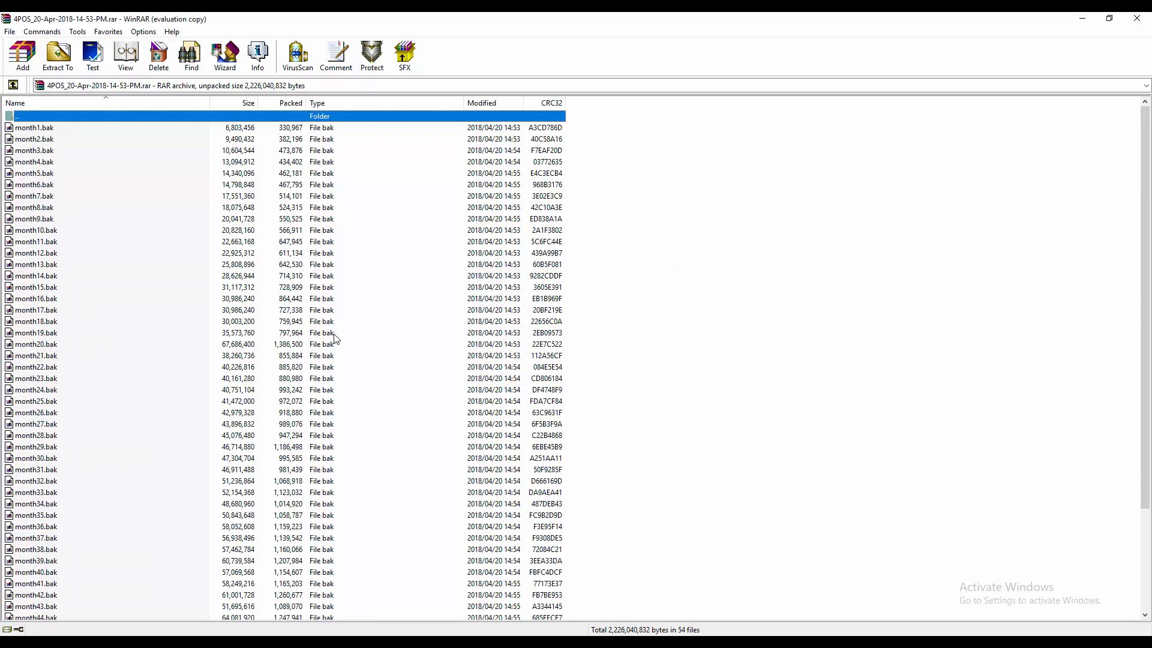
pyautogui.scroll(-4, 335, 338)
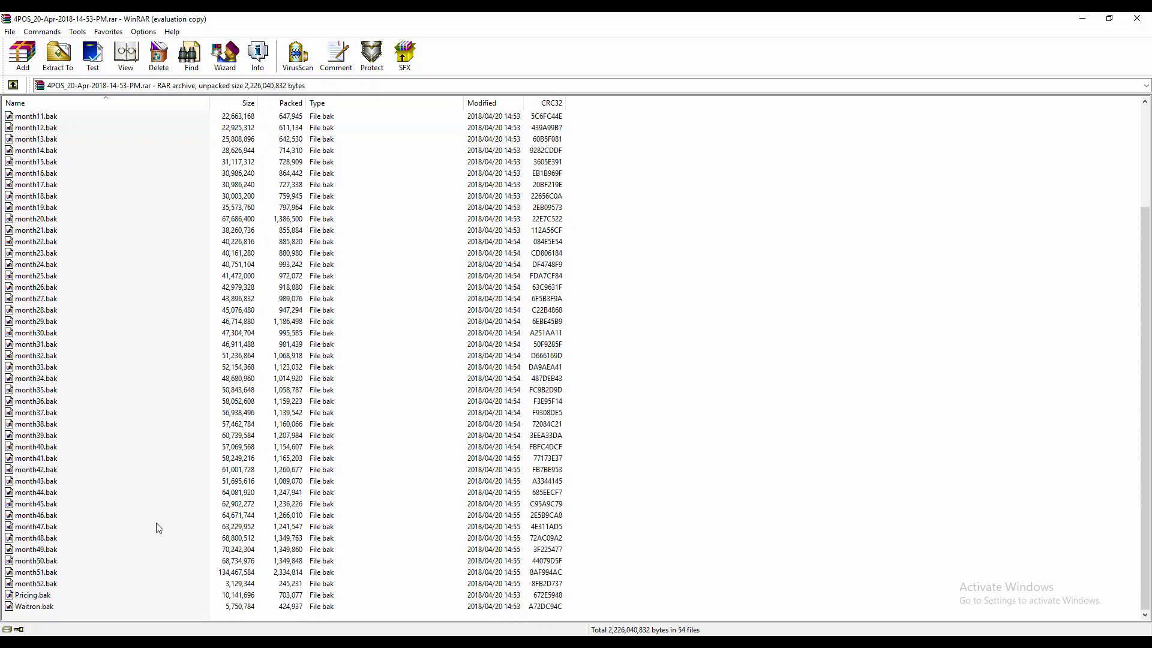
pyautogui.click(37, 585)
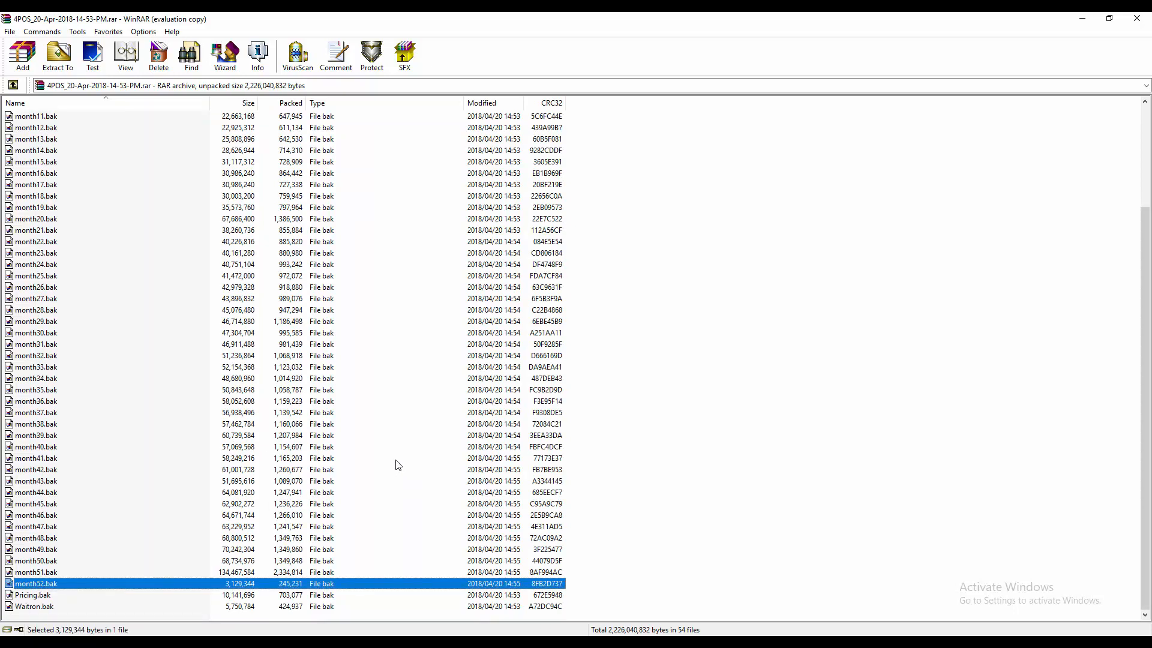
pyautogui.click(1146, 204)
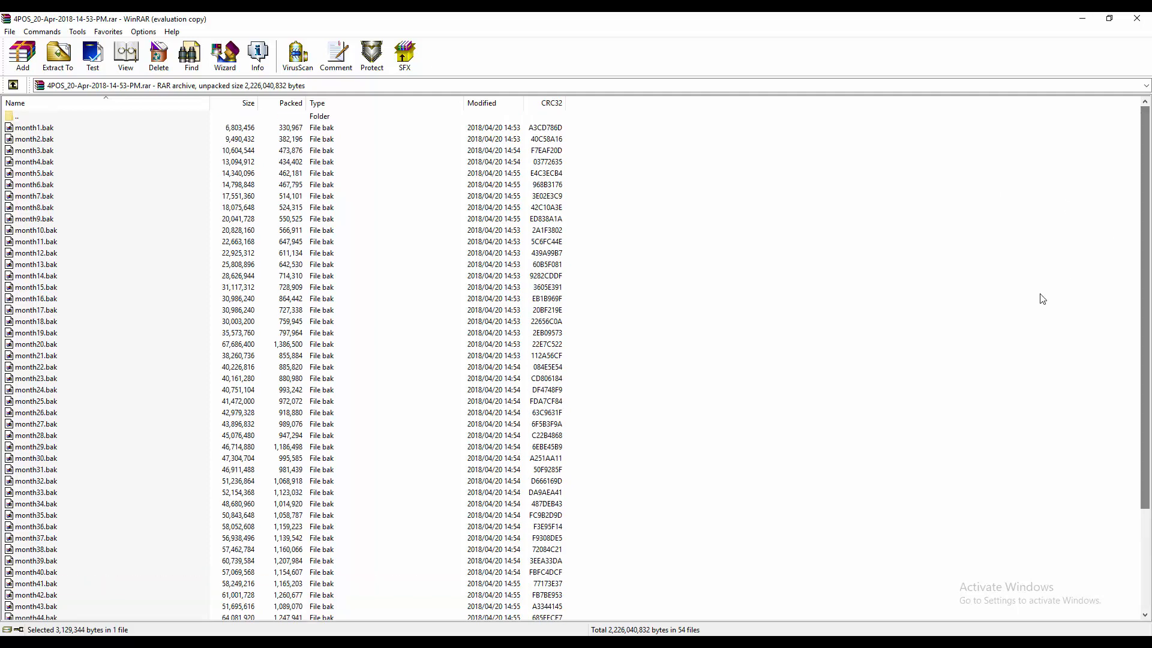
pyautogui.click(1143, 22)
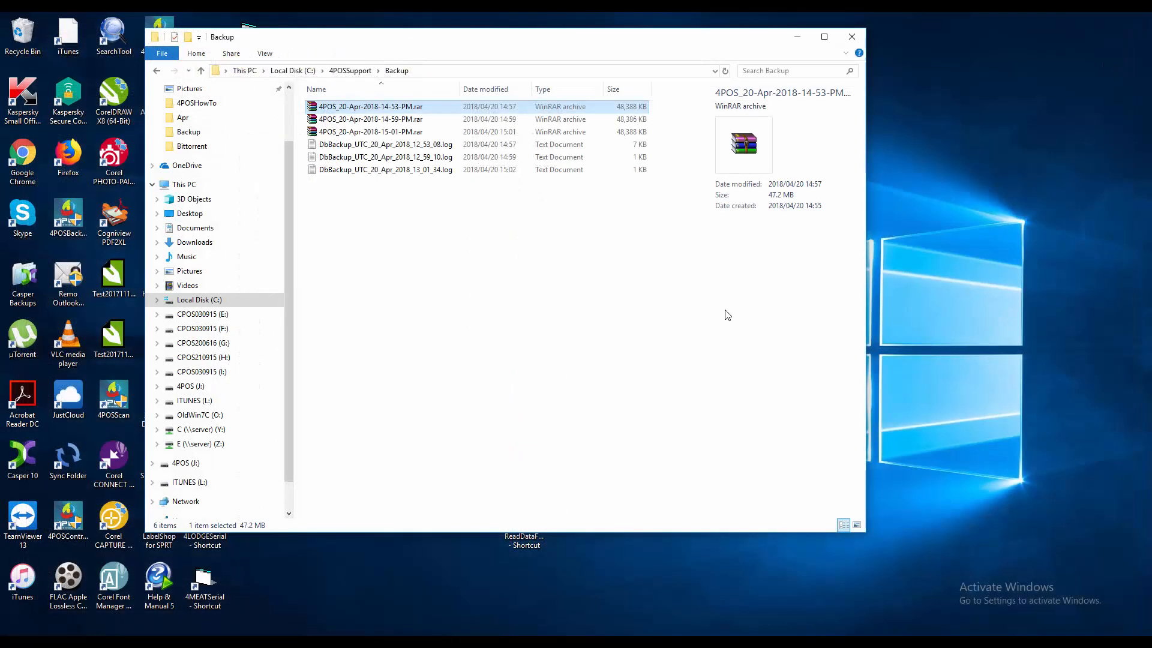
# - Sort the backup folder by date modified, inspect the contents of 4POS_20-Apr-2018-15-01-PM.rar, and close the archive
pyautogui.click(487, 90)
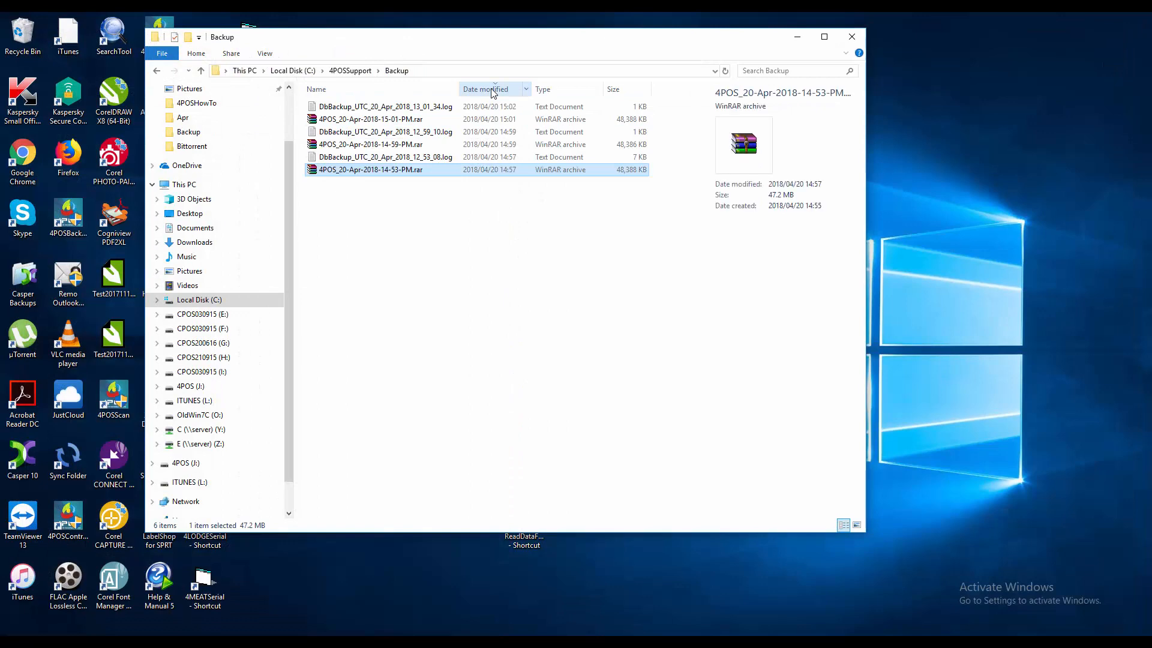
pyautogui.doubleClick(372, 119)
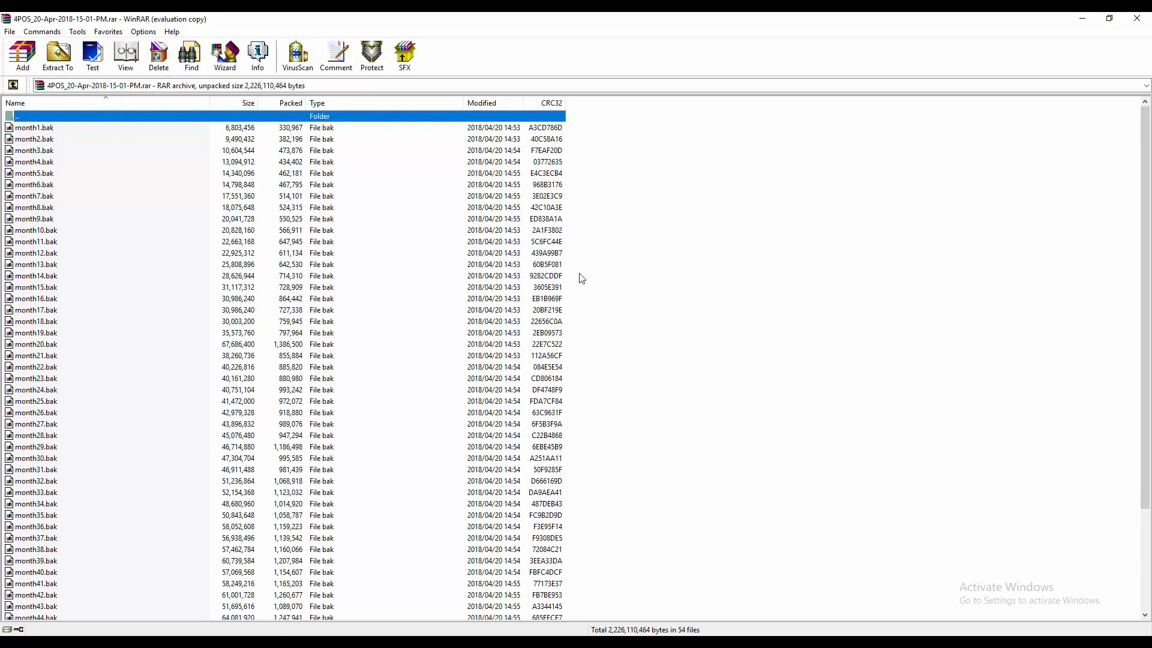
pyautogui.click(649, 337)
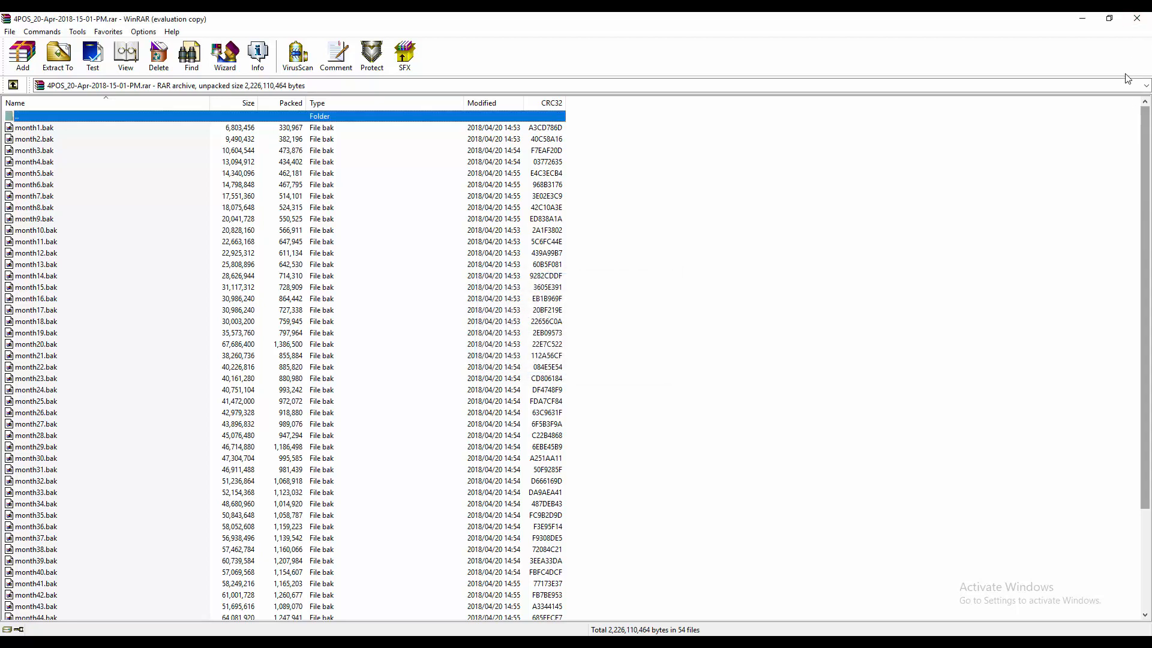
pyautogui.click(1137, 18)
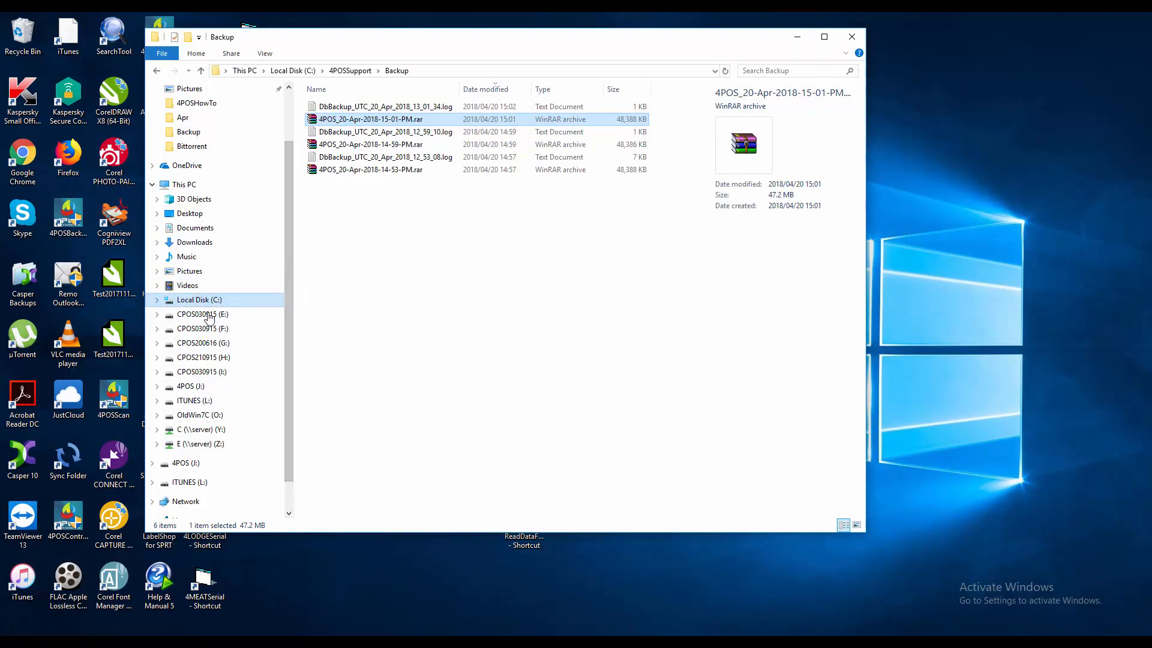
# - Go to the folder C:\4POS and select the 4POSBackup.exe application
pyautogui.click(189, 302)
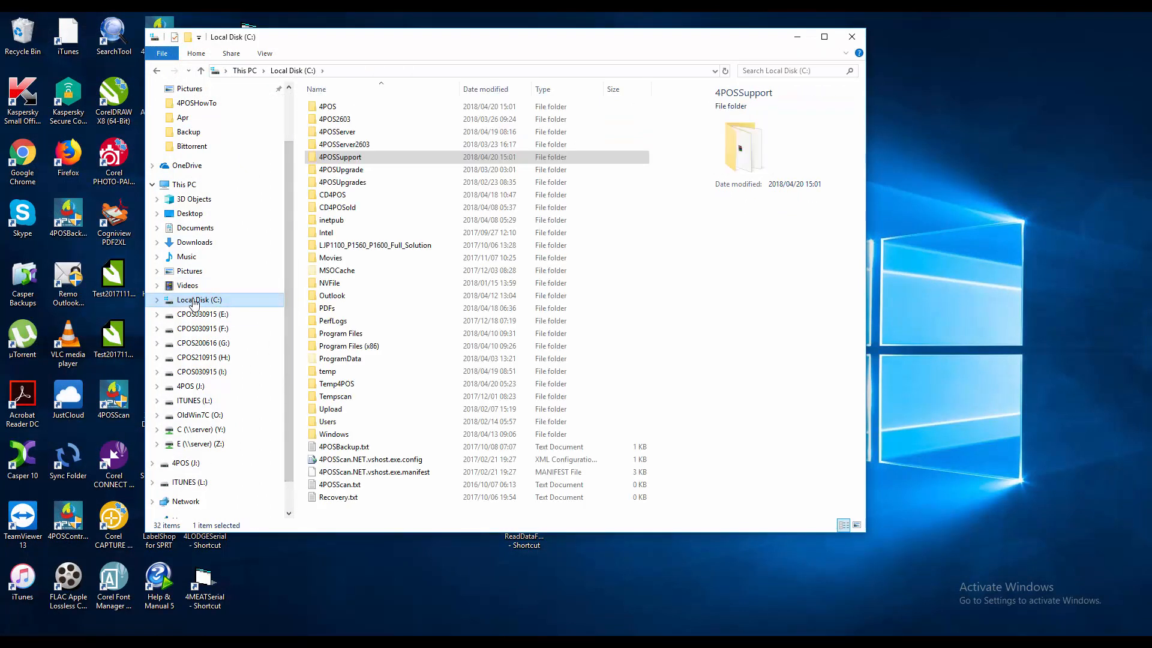
pyautogui.doubleClick(328, 107)
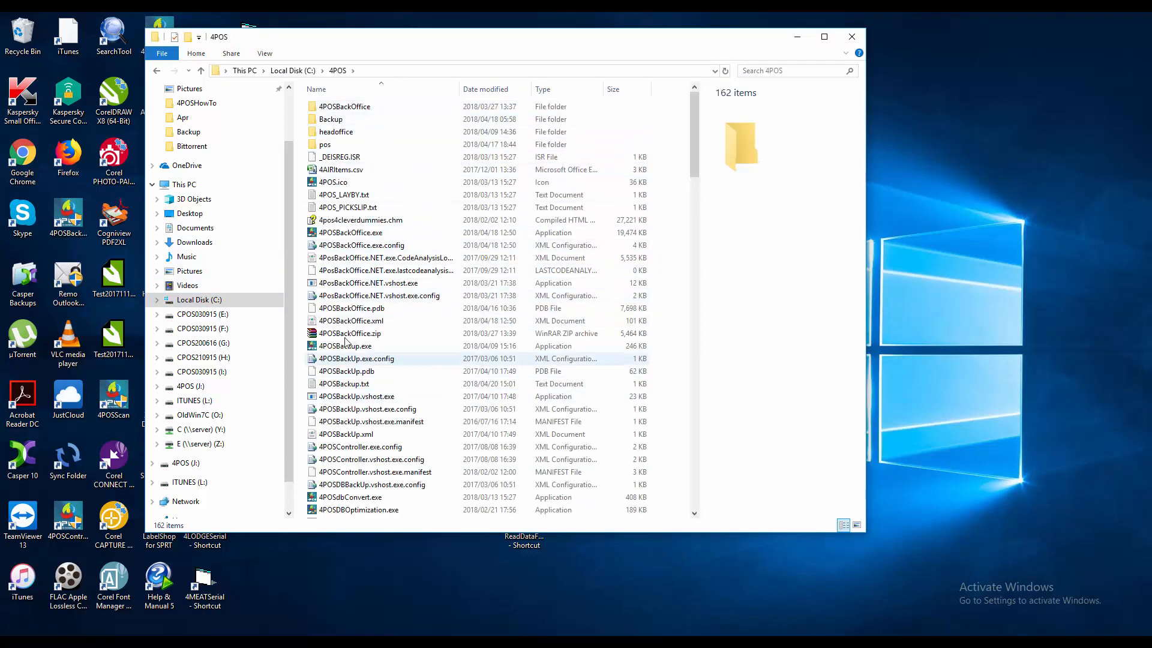
pyautogui.click(345, 348)
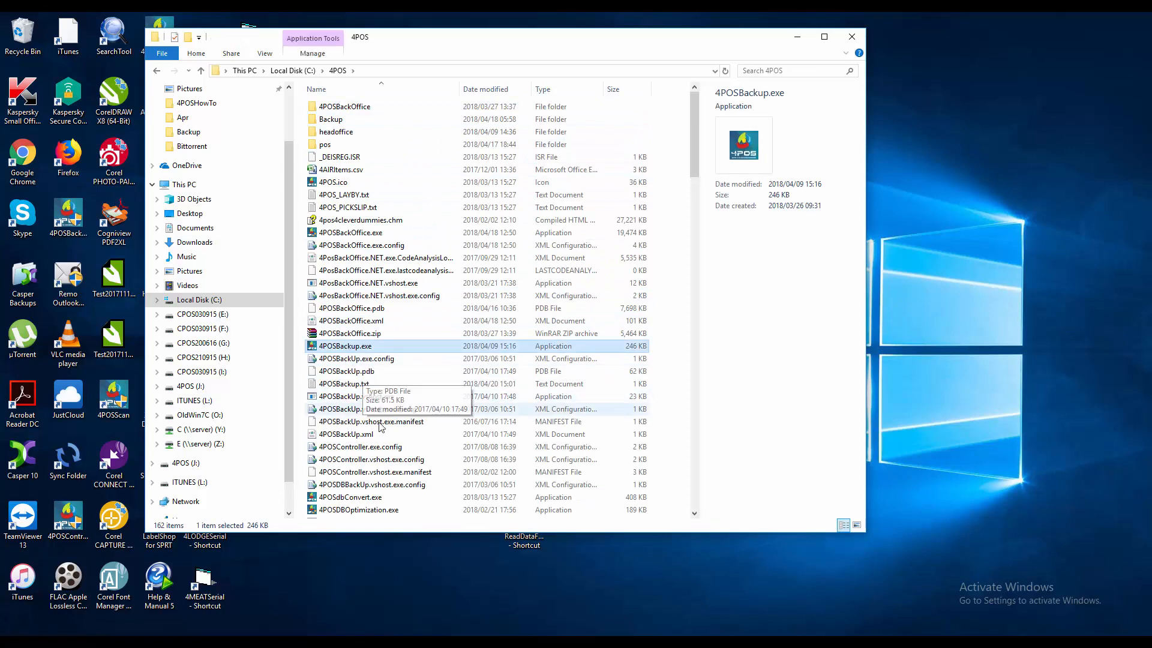